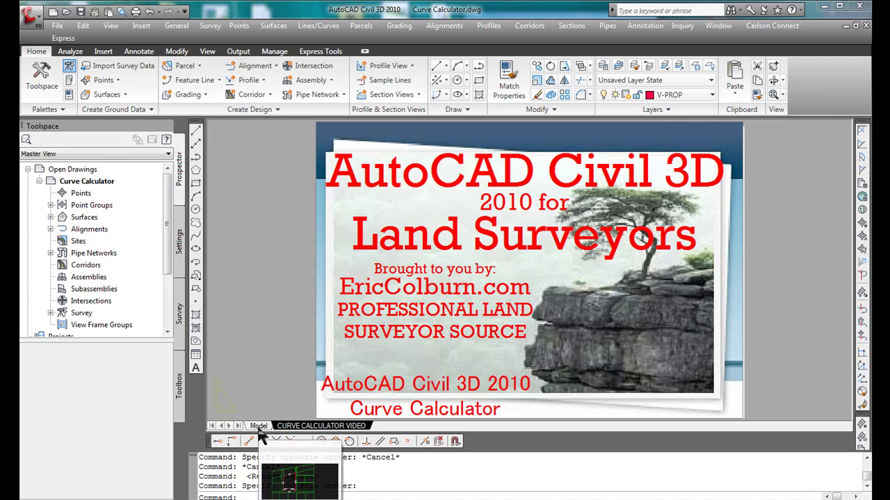
Switch to model space and zoom in on the two R=50.000, Δ=90-00-00 curve labels.
click(258, 426)
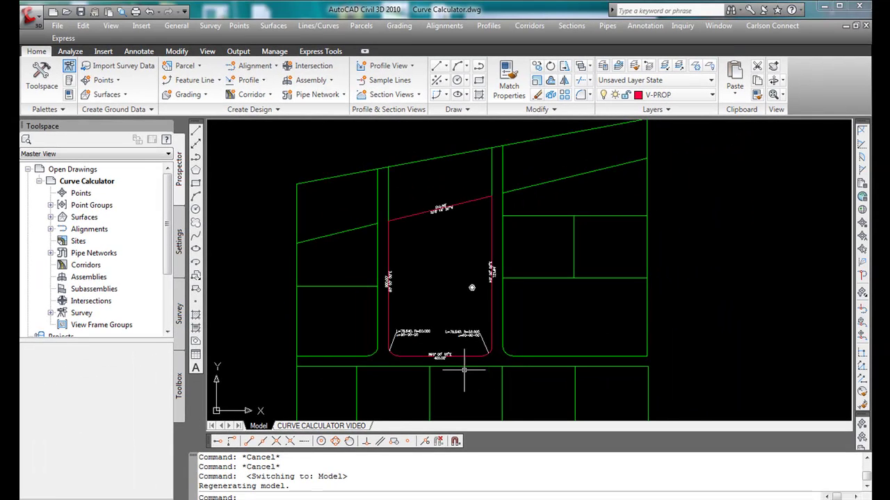
scroll(456, 364, up, 5)
scroll(332, 302, down, 1)
scroll(272, 303, up, 2)
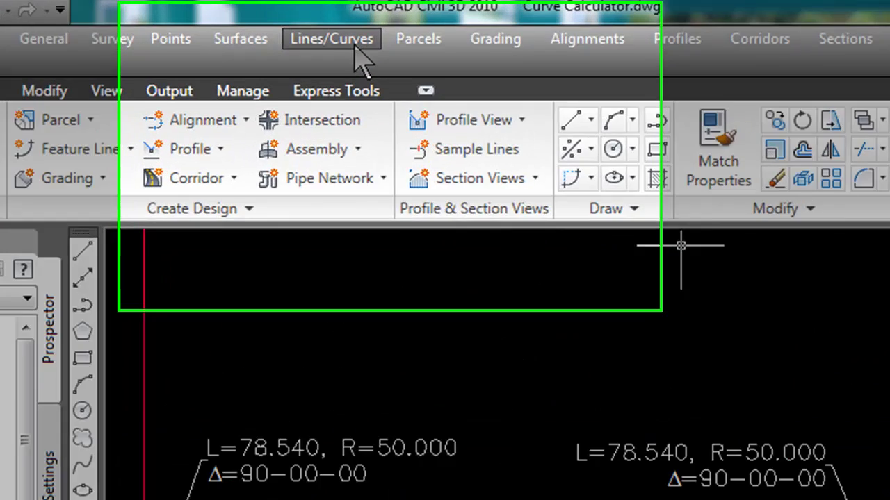
click(328, 27)
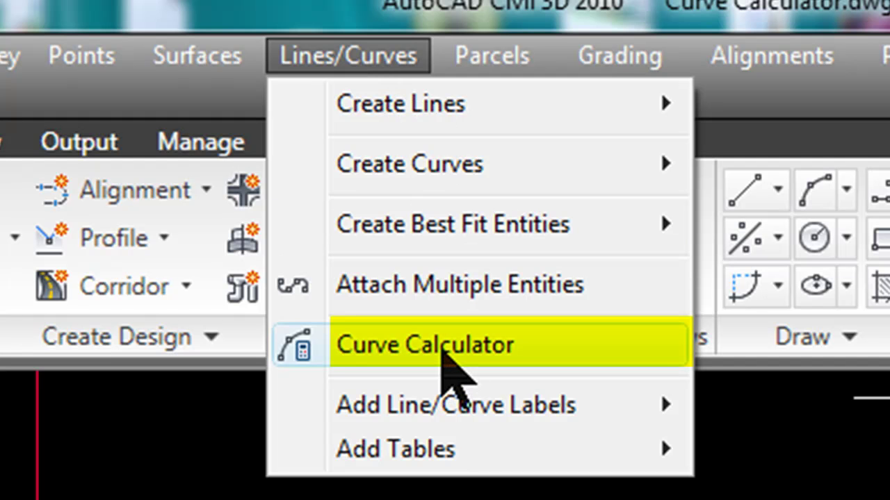
click(453, 373)
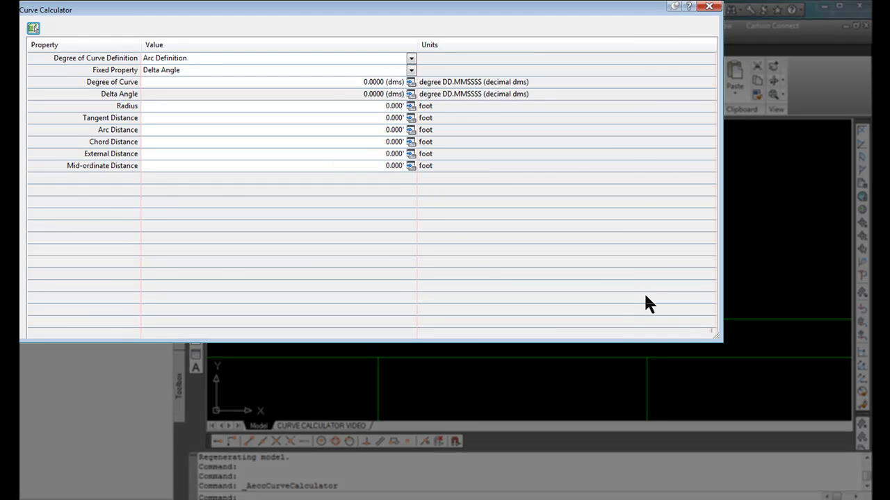
click(709, 7)
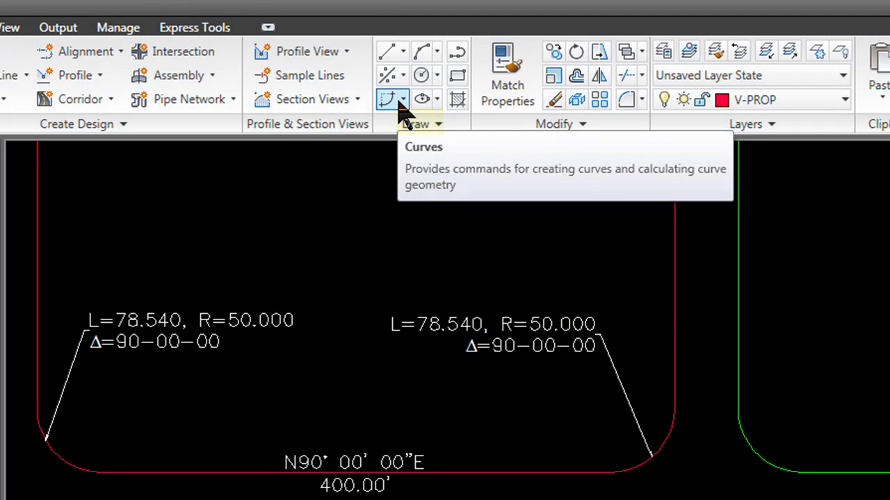
Launch the Curve Calculator from the Draw panel's Curves list.
click(403, 101)
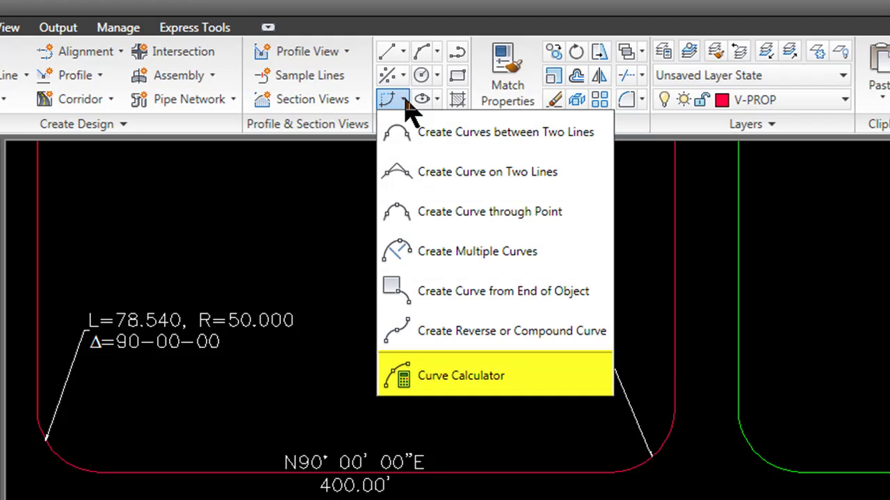
click(483, 381)
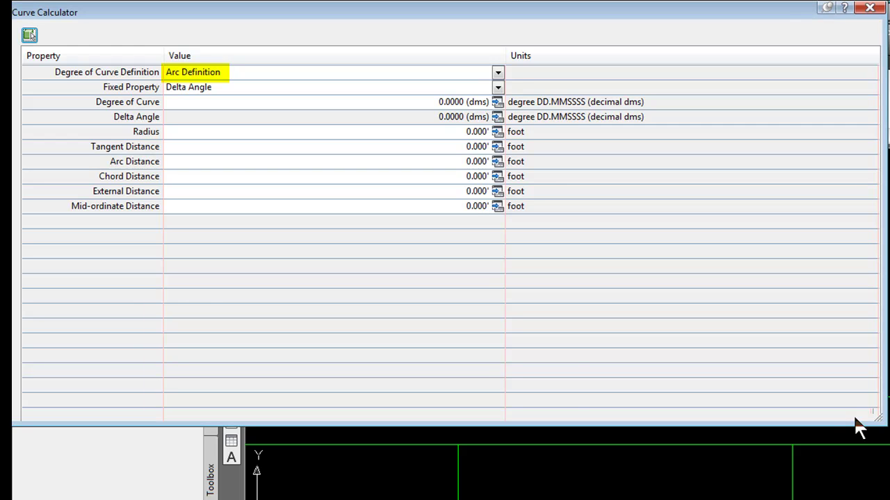
click(497, 74)
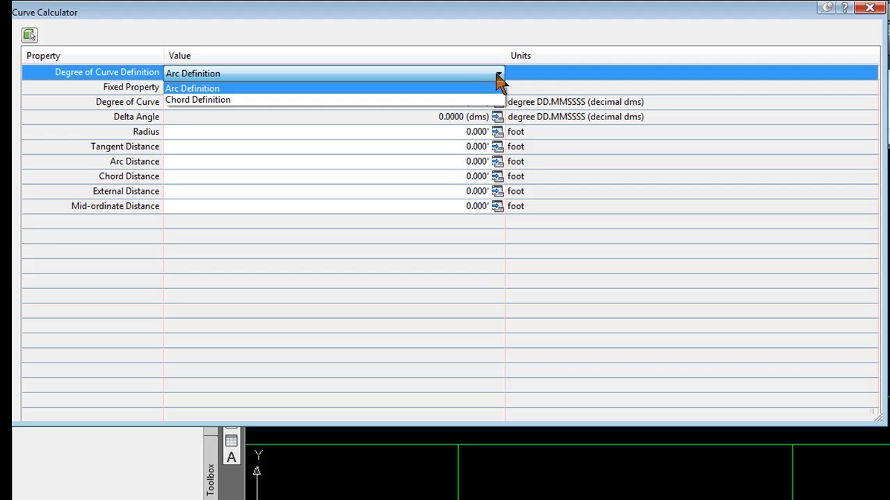
click(709, 171)
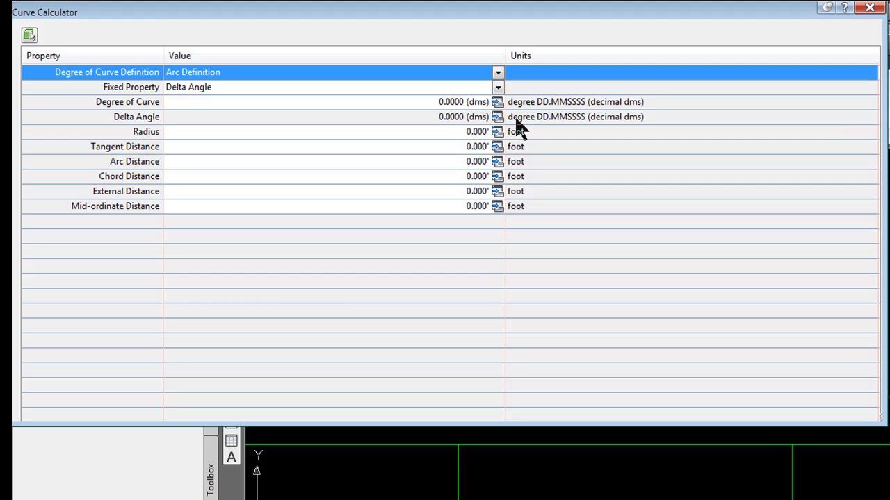
click(498, 89)
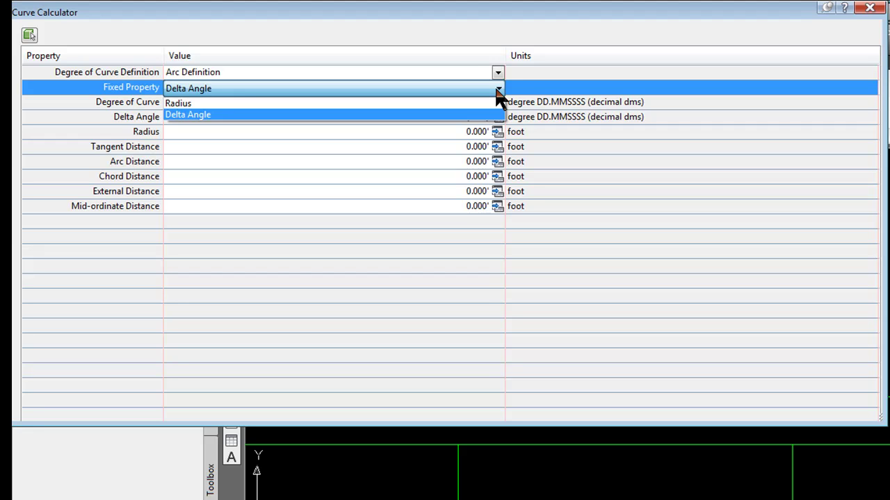
click(498, 92)
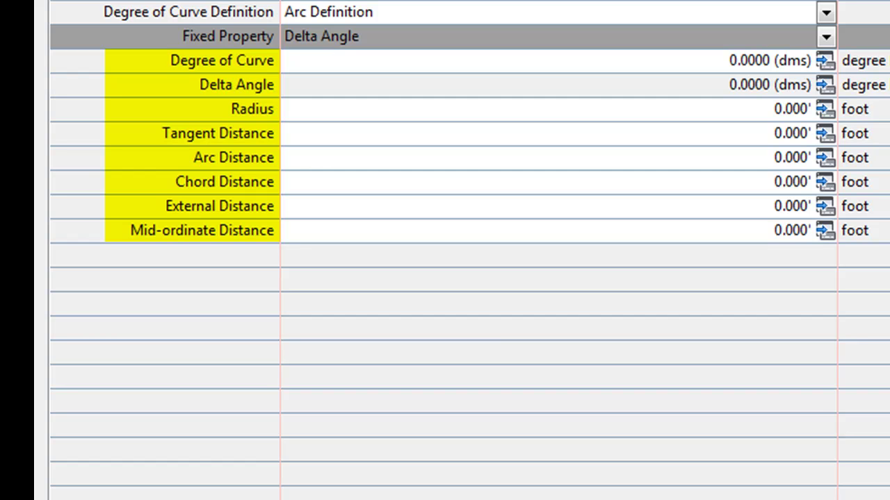
Enter a 90° Delta Angle and make Delta Angle the fixed property.
click(774, 85)
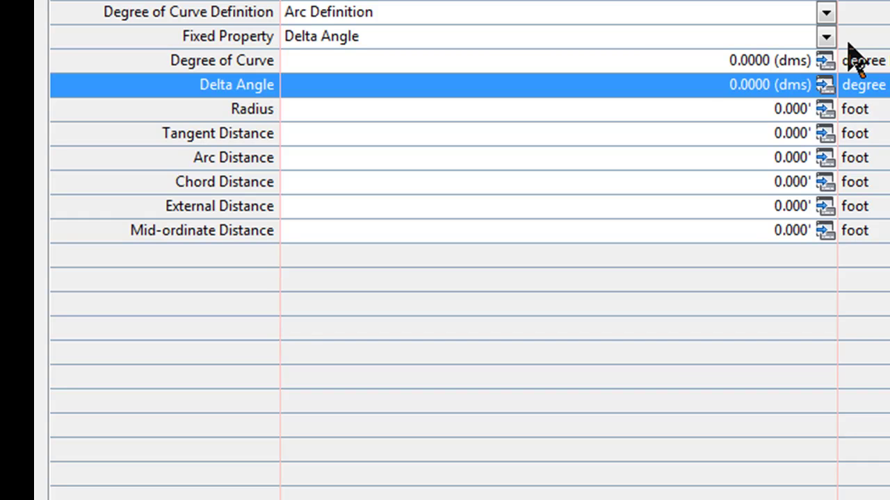
click(827, 36)
click(442, 62)
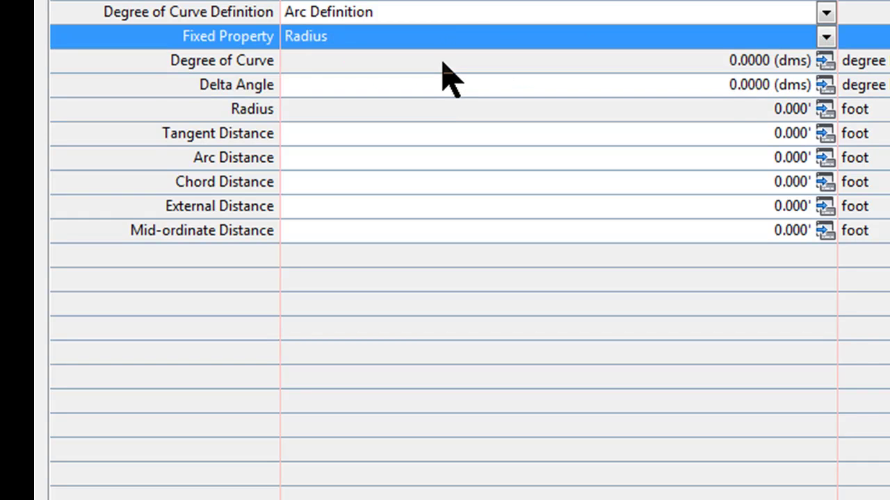
click(759, 85)
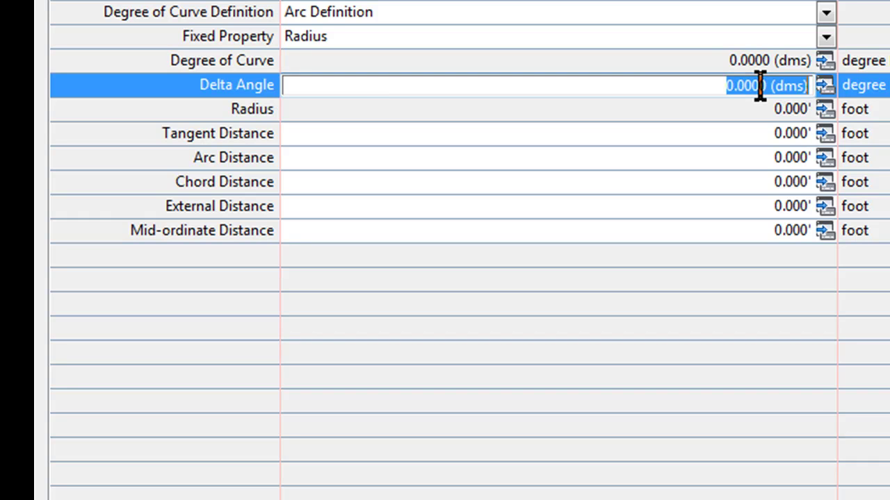
text(90)
click(772, 116)
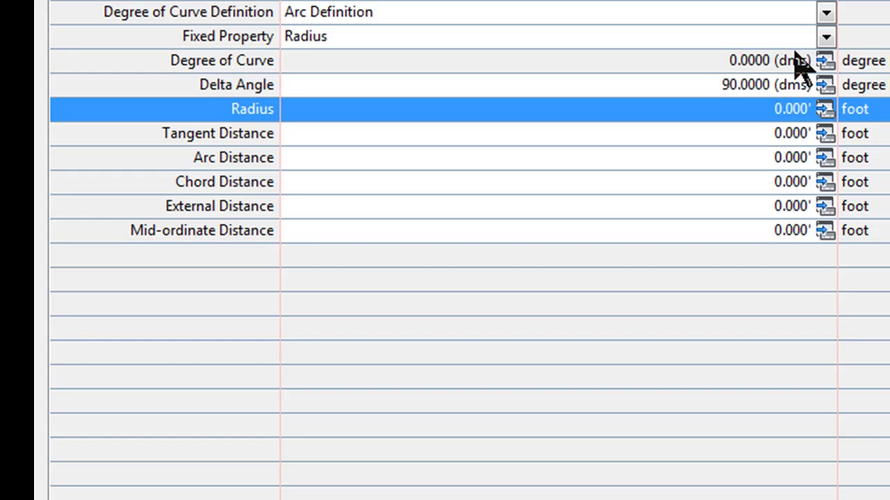
click(825, 36)
click(457, 81)
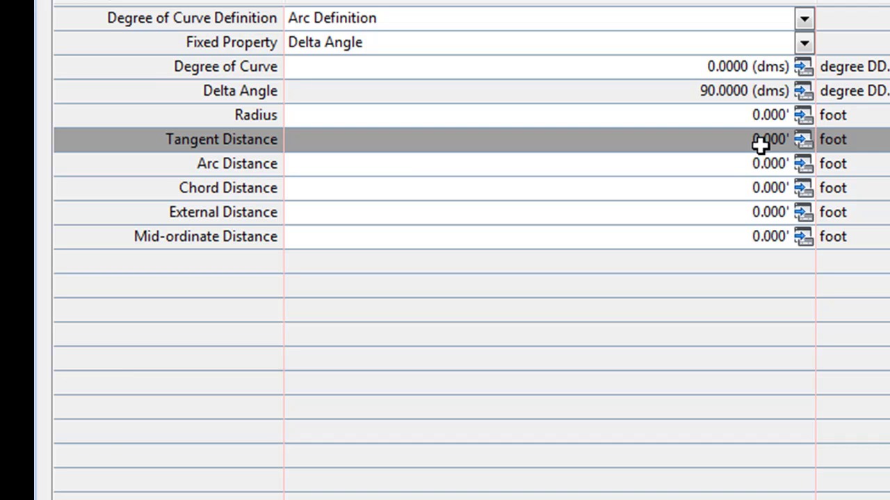
Enter a 50' radius, yielding arc 78.540', tangent 50.000' and chord 70.711'.
click(753, 115)
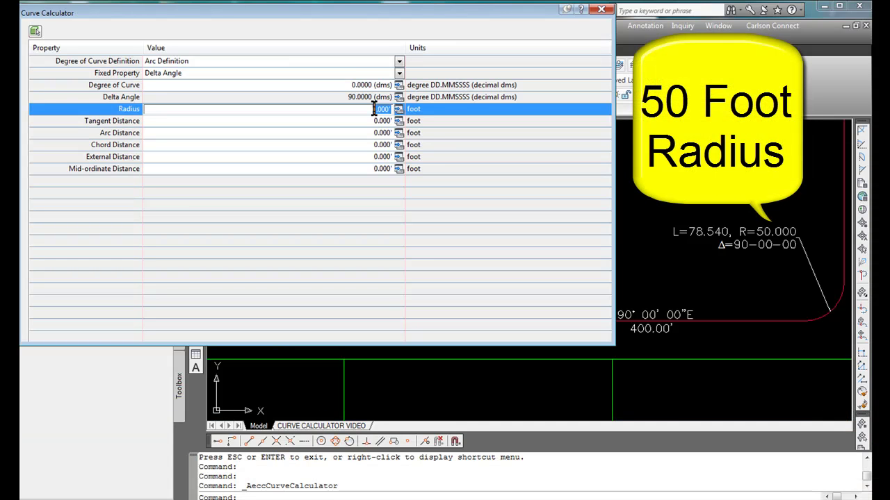
text(50)
key(Return)
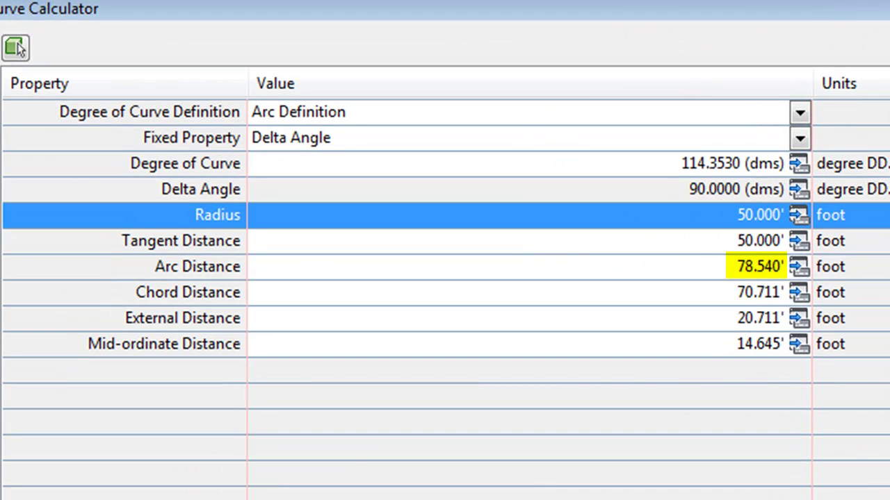
click(18, 43)
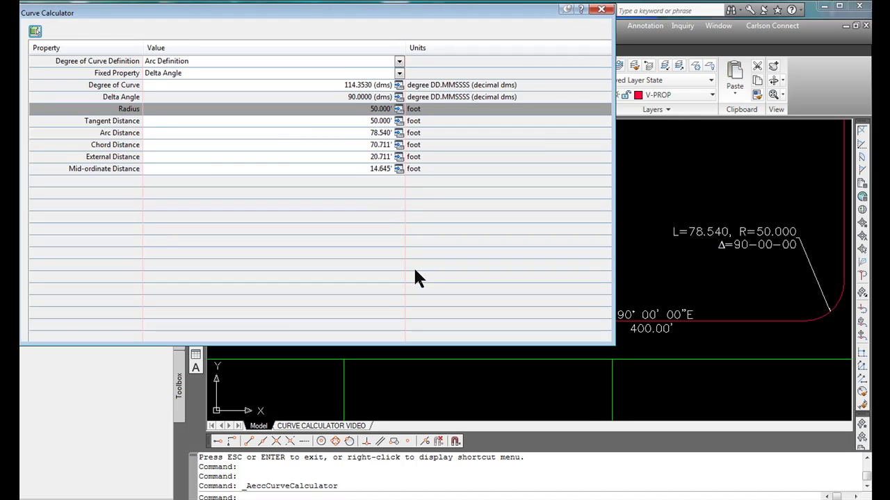
Make Radius the fixed property in the Curve Calculator.
click(386, 109)
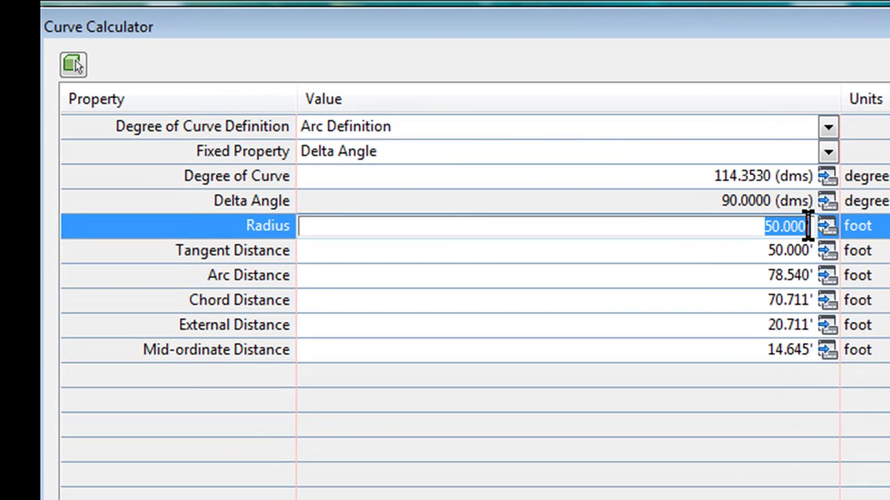
click(828, 151)
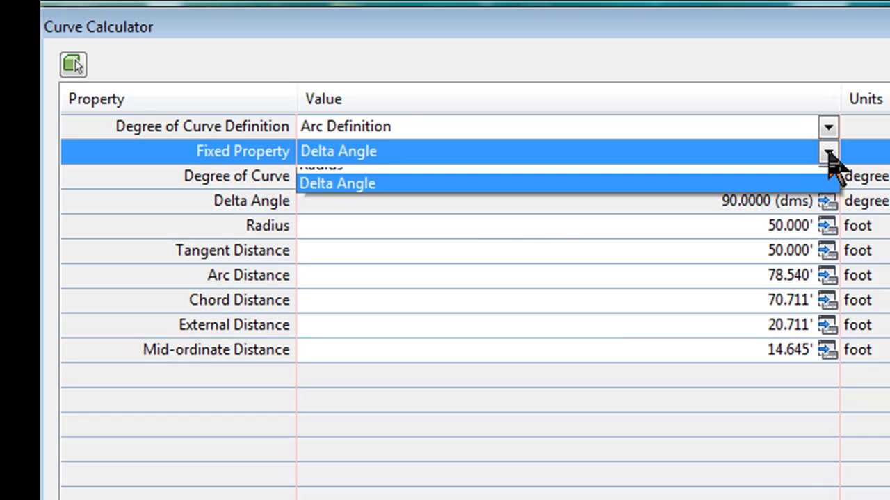
click(828, 152)
click(828, 151)
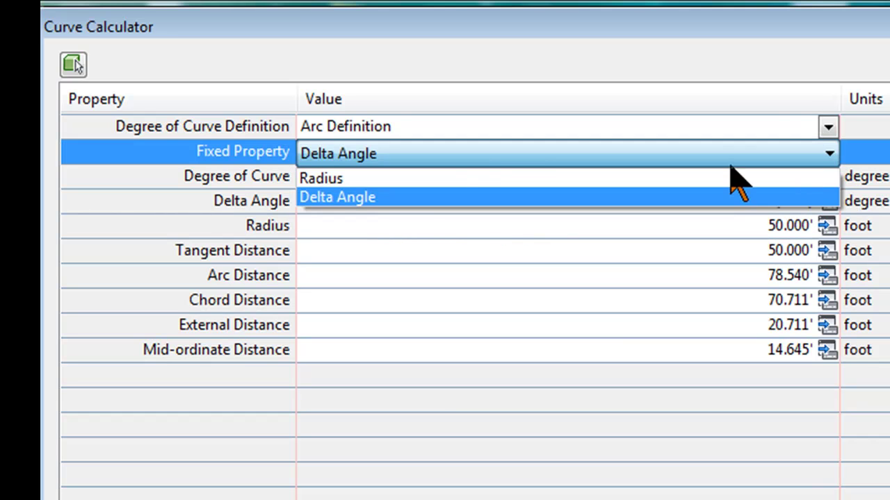
click(403, 179)
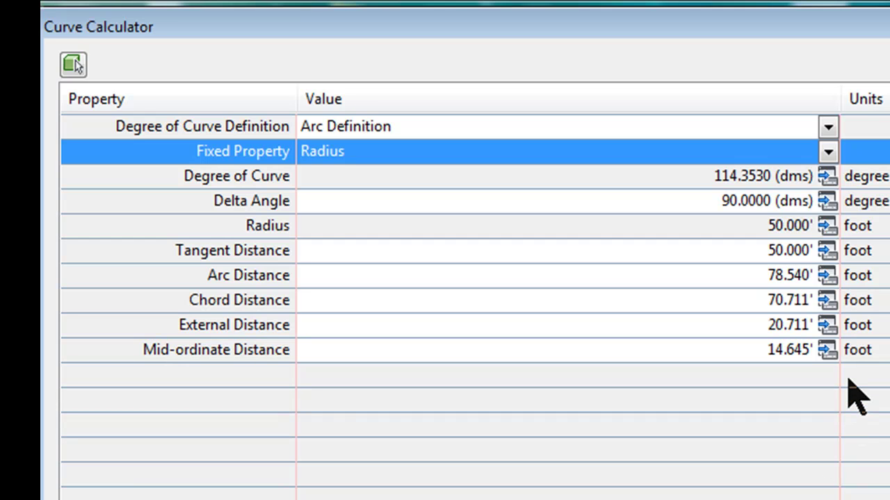
Change Arc Distance to 79', recalculating Delta Angle to 90.3138 and Tangent to 50.462'.
click(801, 275)
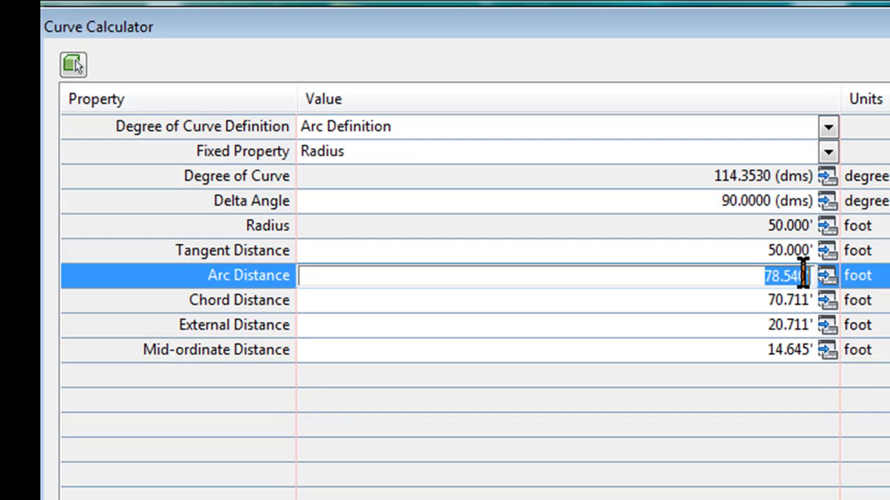
key(BackSpace)
text(79)
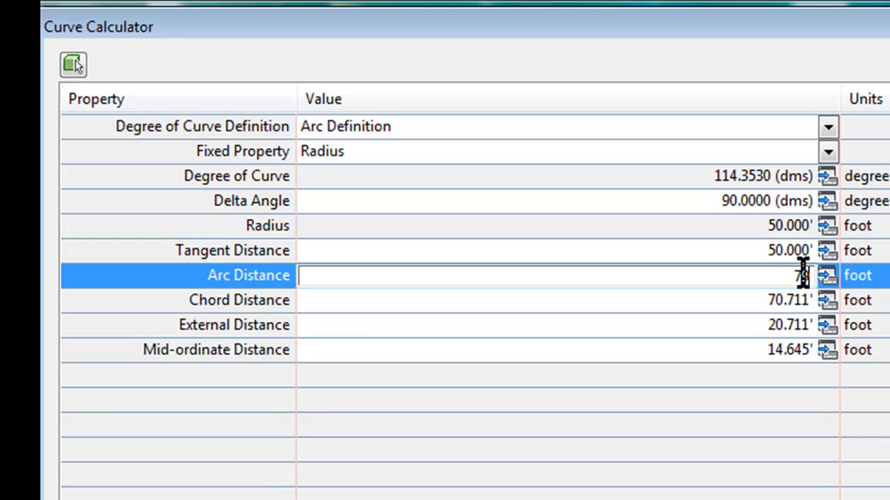
key(Return)
click(73, 64)
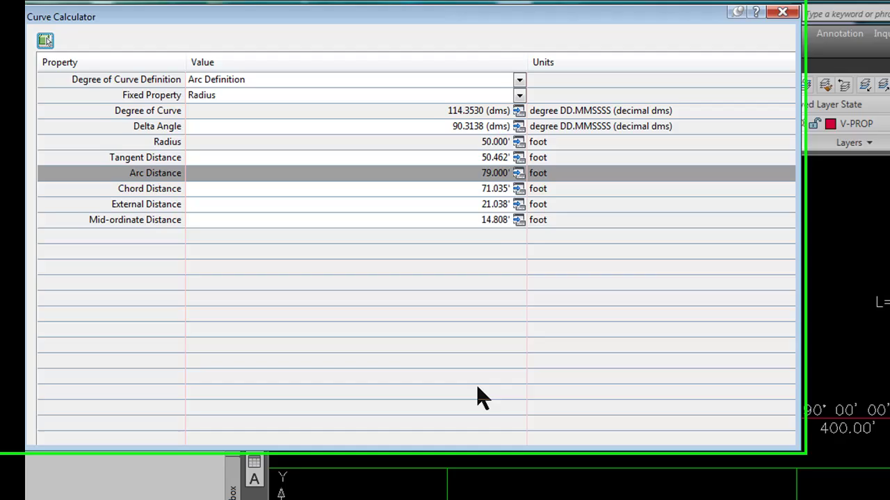
Pick the labelled arc at the red line's right corner to restore the 78.540' arc values.
click(35, 32)
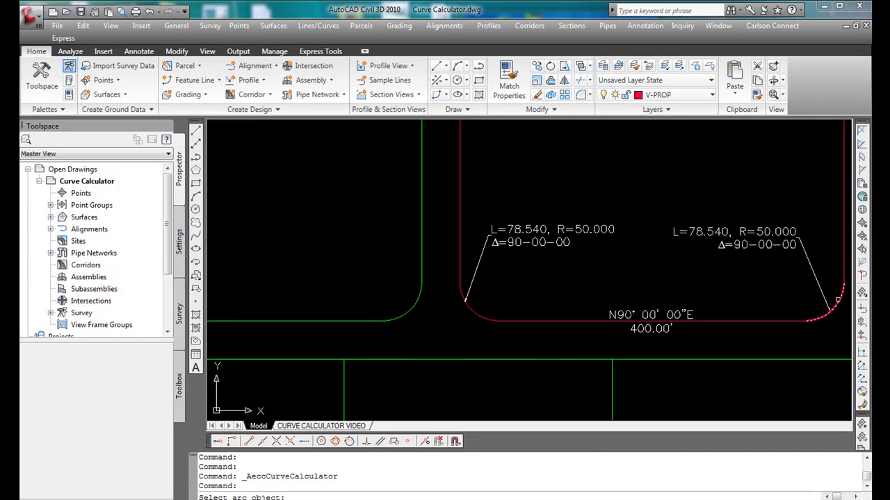
click(838, 300)
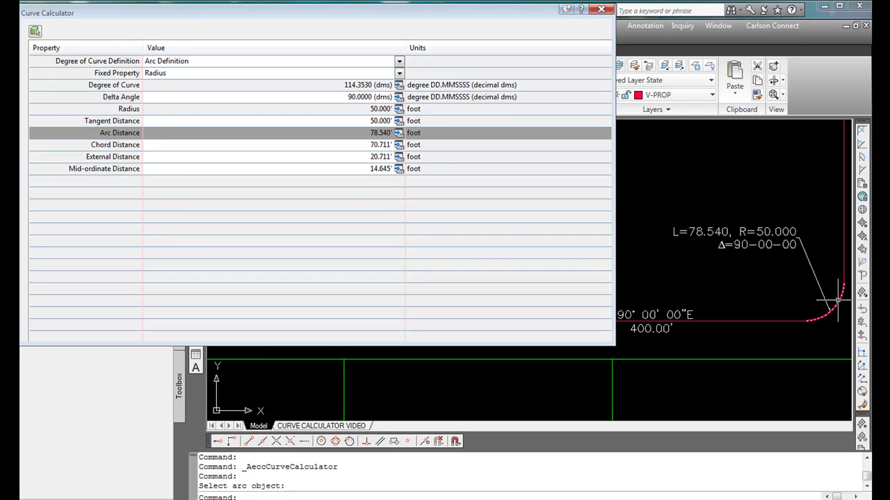
Close the Curve Calculator palette.
click(601, 10)
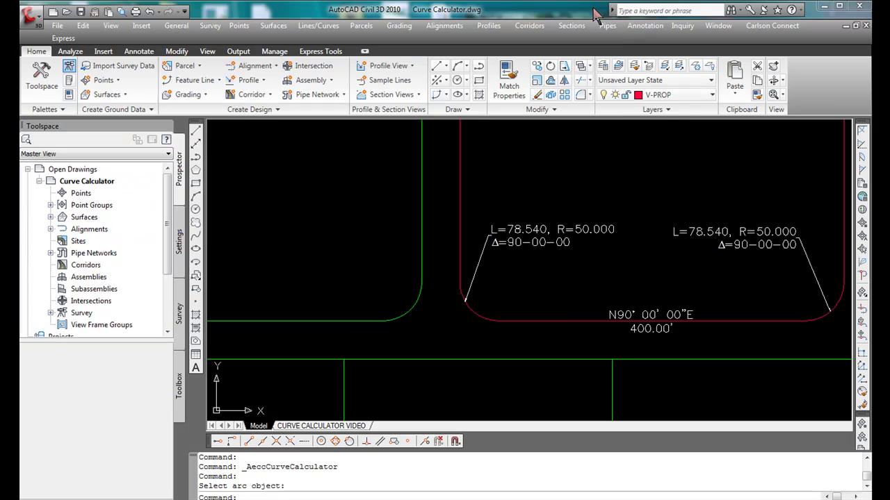